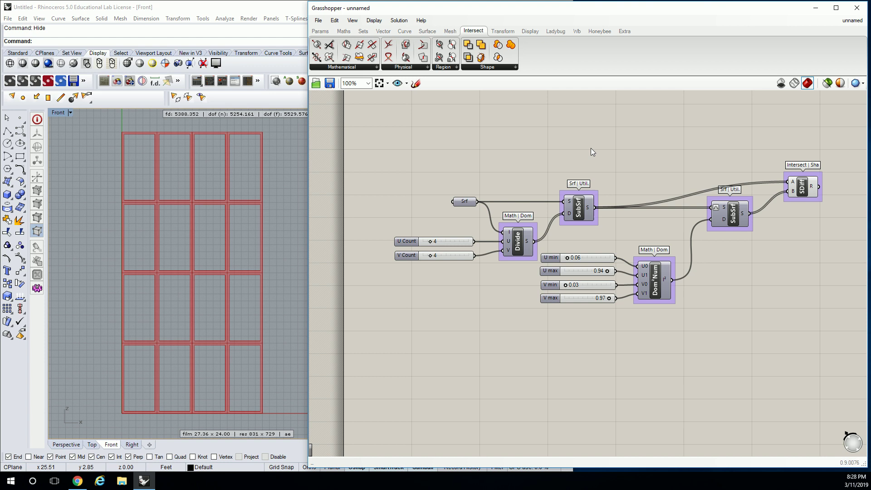
Turn on the preview of the inset SubSrf component that feeds the surface difference
{"action": "right_click_drag", "start_coordinate": [591, 148], "coordinate": [419, 136]}
{"action": "right_click_drag", "start_coordinate": [535, 148], "coordinate": [564, 145]}
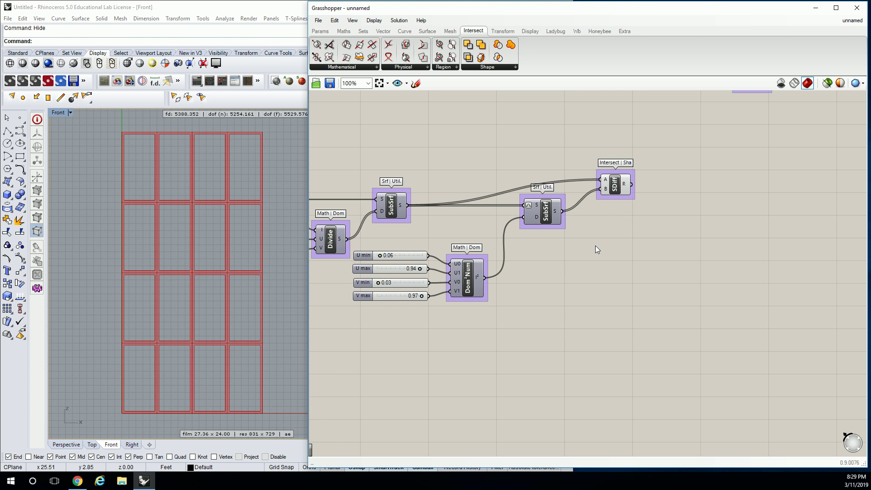
{"action": "right_click_drag", "start_coordinate": [268, 181], "coordinate": [252, 184]}
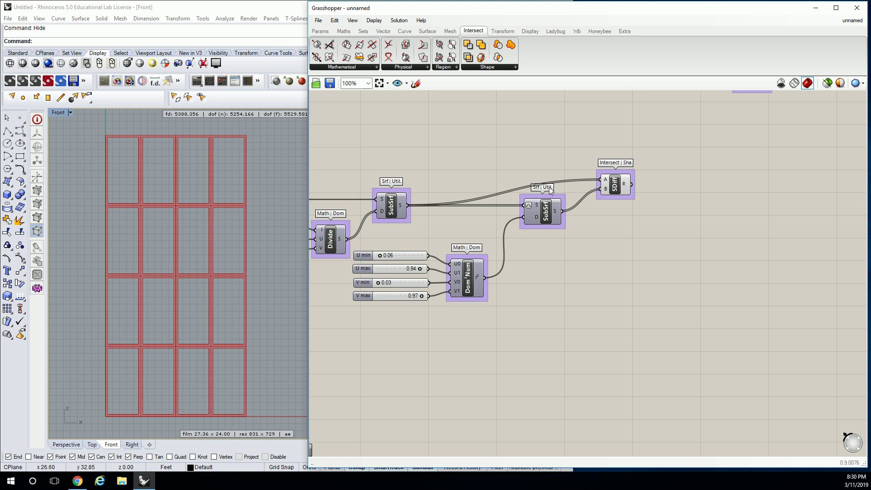
{"action": "left_click", "coordinate": [545, 208]}
{"action": "key", "text": "space"}
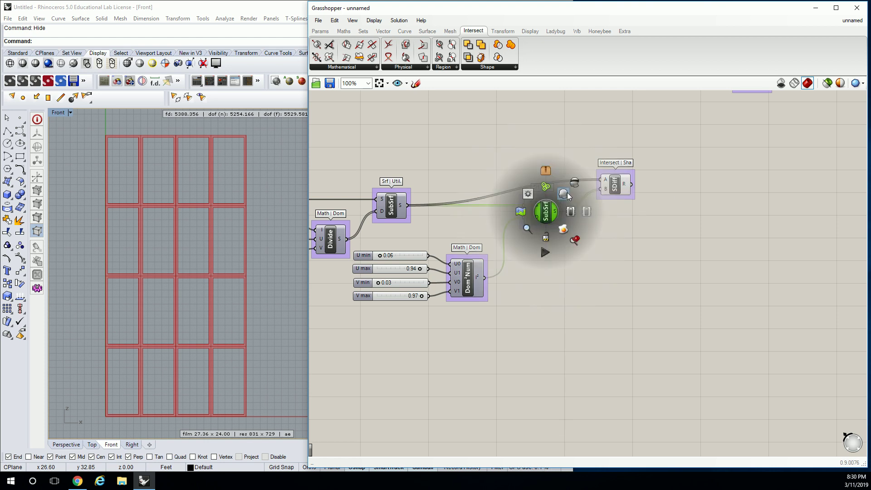
{"action": "left_click", "coordinate": [567, 192]}
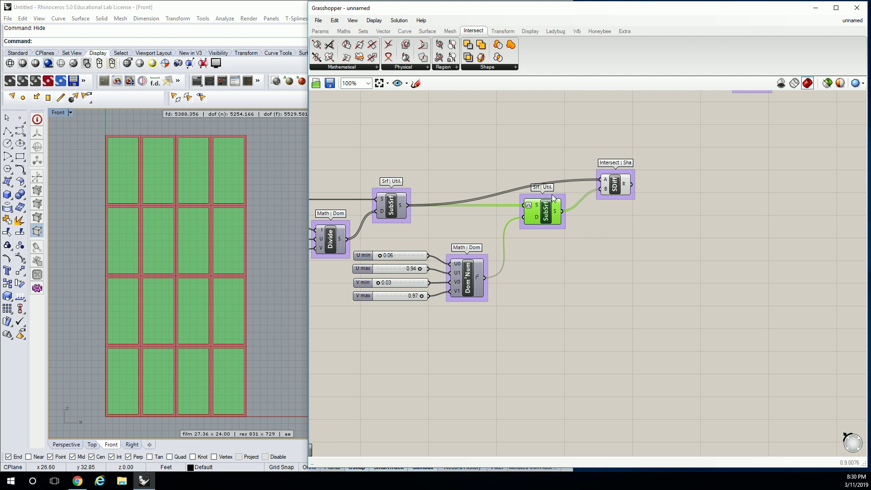
{"action": "left_click", "coordinate": [625, 207]}
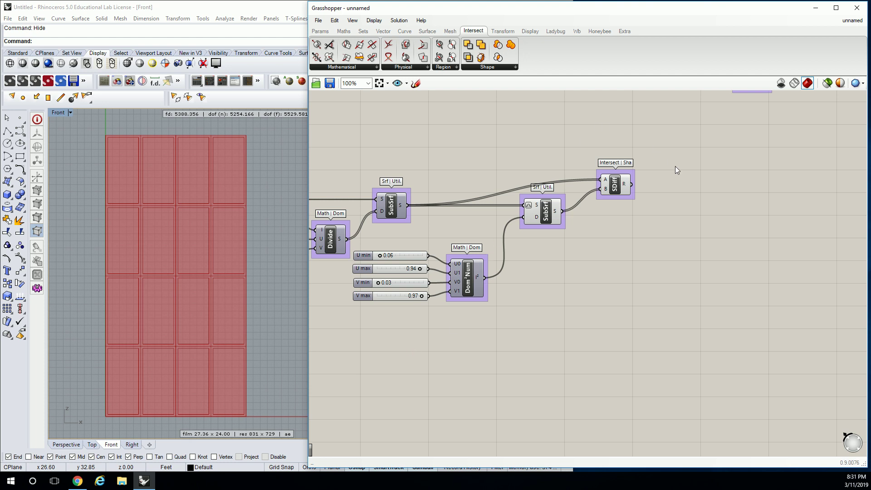
Duplicate the inset SubSrf together with its Dom²Num component and four U/V min/max sliders
{"action": "left_click_drag", "start_coordinate": [601, 338], "coordinate": [392, 244]}
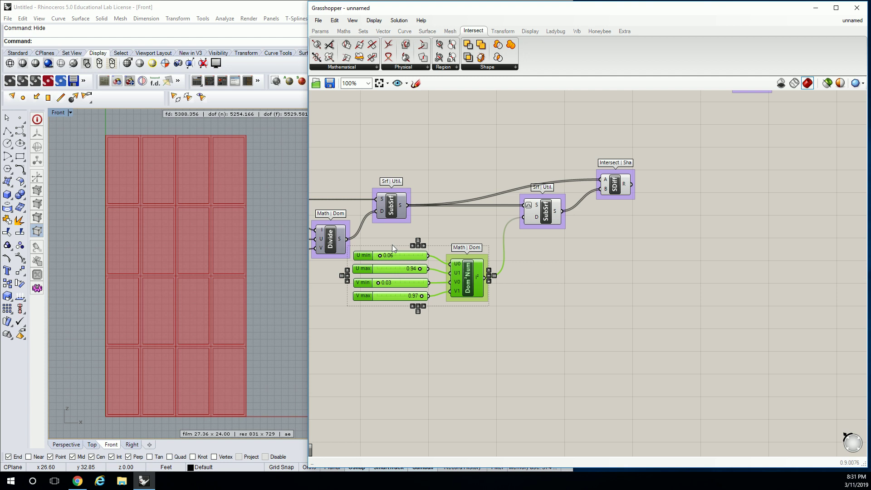
{"action": "left_click", "coordinate": [548, 214], "text": "shift"}
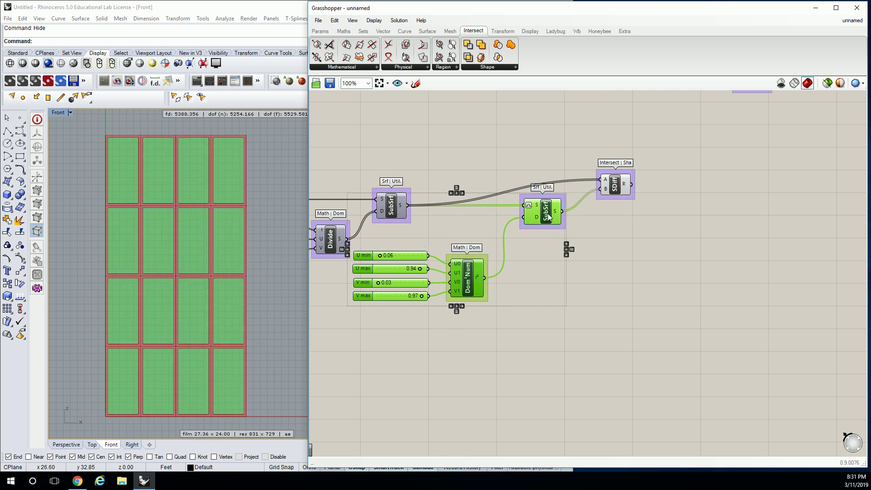
{"action": "left_click_drag", "start_coordinate": [549, 214], "coordinate": [728, 257], "text": "alt"}
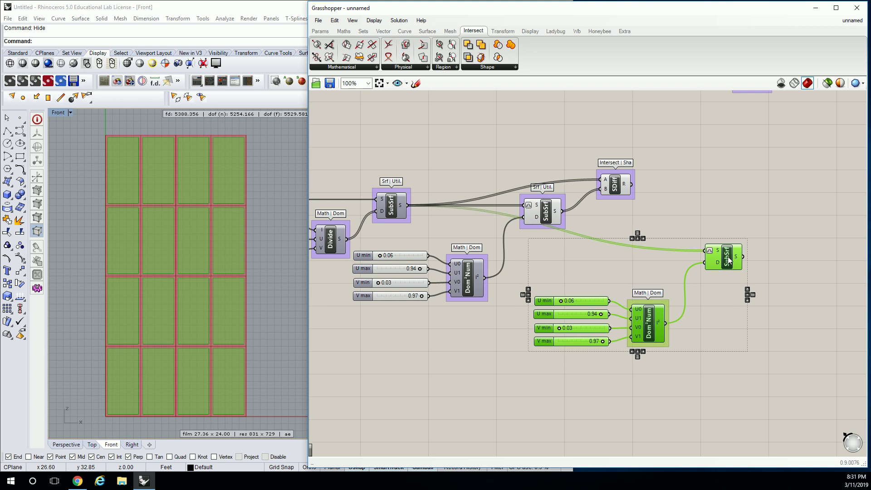
Wire the original inset SubSrf output into the duplicate SubSrf's surface input and remove the inherited wire from the grid SubSrf
{"action": "left_click", "coordinate": [570, 213]}
{"action": "left_click_drag", "start_coordinate": [565, 211], "coordinate": [647, 229]}
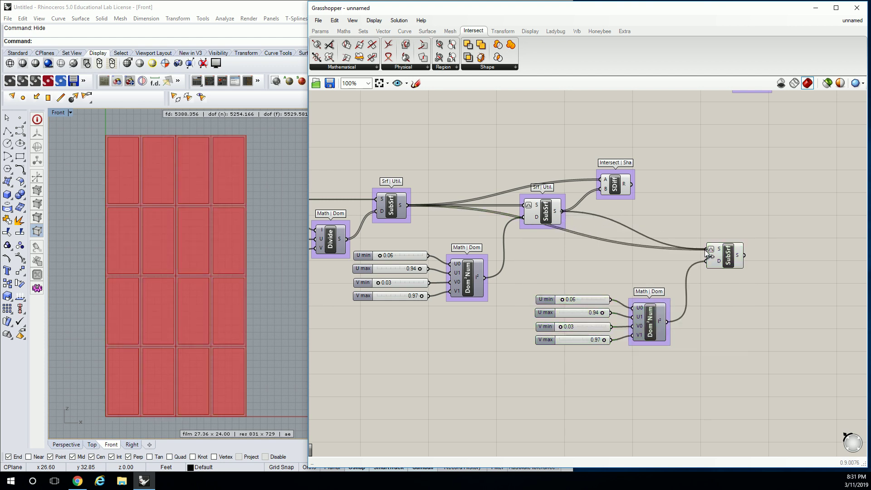
{"action": "left_click_drag", "start_coordinate": [704, 249], "coordinate": [704, 250], "text": "ctrl"}
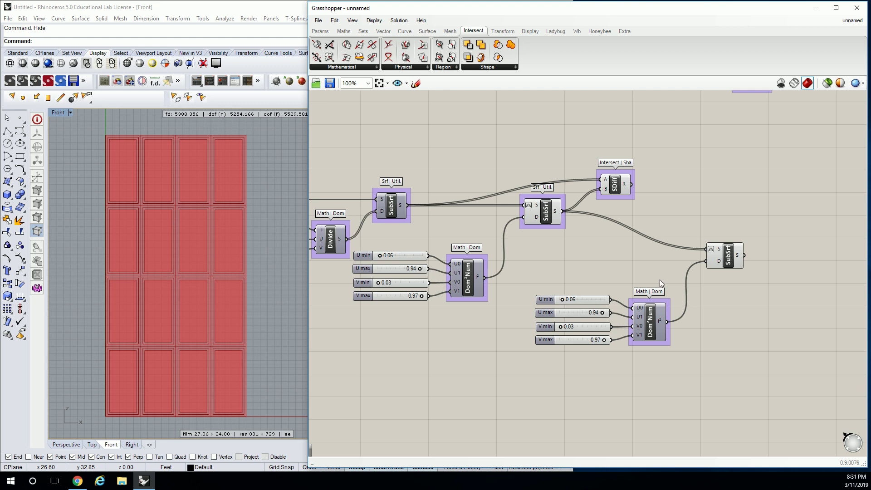
{"action": "right_click_drag", "start_coordinate": [586, 244], "coordinate": [554, 231]}
{"action": "left_click", "coordinate": [696, 241]}
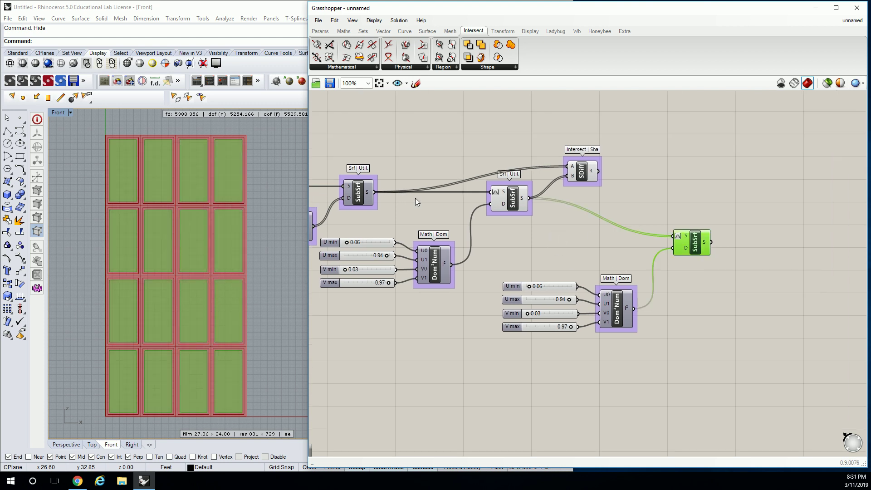
Move the surface difference component up, away from the duplicated SubSrf branch
{"action": "right_click_drag", "start_coordinate": [527, 237], "coordinate": [537, 218]}
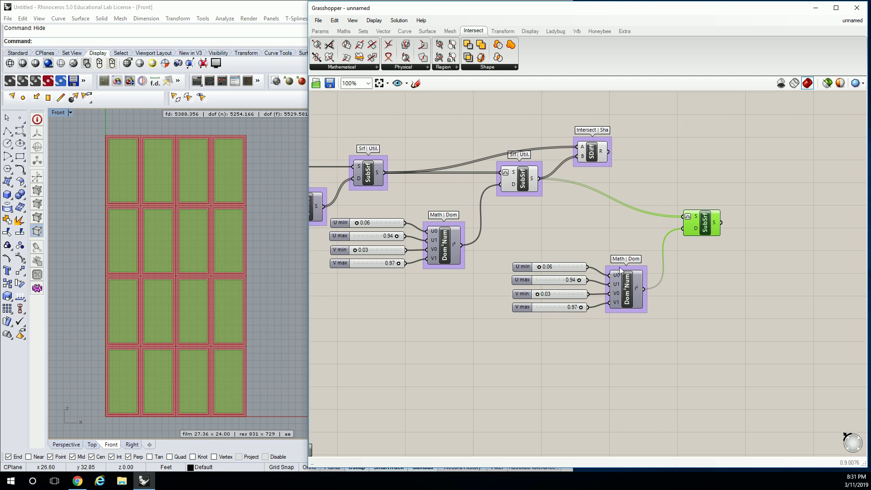
{"action": "left_click_drag", "start_coordinate": [539, 267], "coordinate": [540, 267]}
{"action": "right_click_drag", "start_coordinate": [580, 197], "coordinate": [549, 192]}
{"action": "left_click_drag", "start_coordinate": [561, 150], "coordinate": [623, 129]}
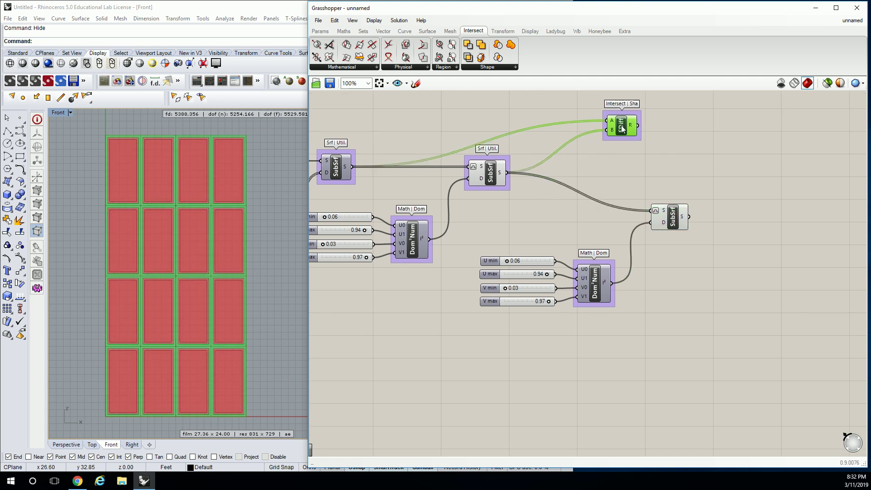
Set the duplicated domain's U min to 0.00 and U max to 1.00 so the sub-surface spans each panel's full width
{"action": "left_click", "coordinate": [596, 286]}
{"action": "left_click", "coordinate": [672, 221]}
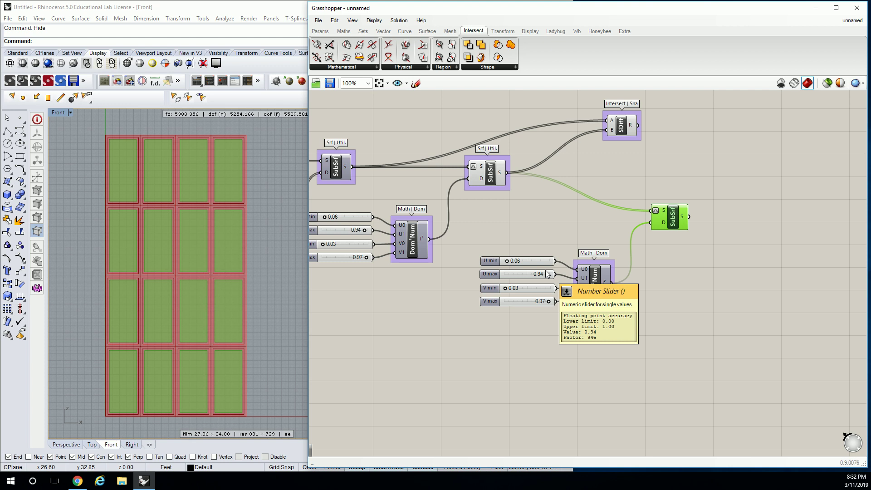
{"action": "scroll", "coordinate": [548, 274], "scroll_direction": "up", "scroll_amount": 4}
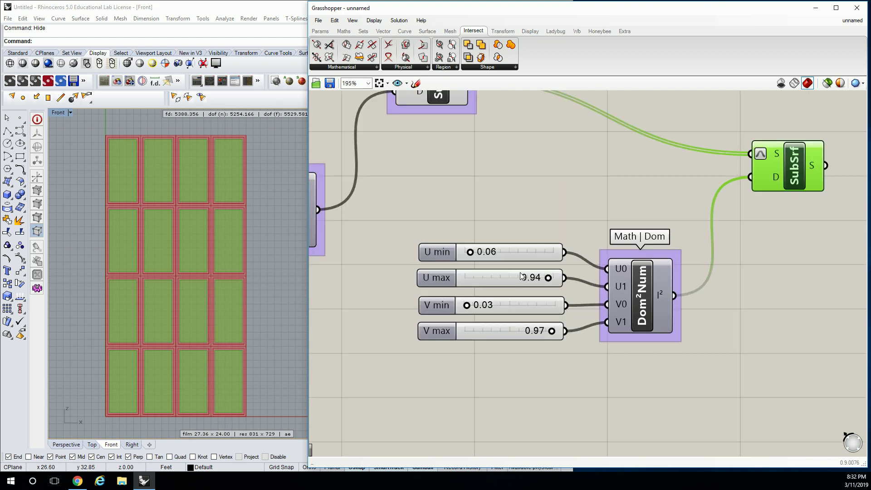
{"action": "left_click_drag", "start_coordinate": [470, 252], "coordinate": [465, 252]}
{"action": "left_click_drag", "start_coordinate": [548, 277], "coordinate": [566, 276]}
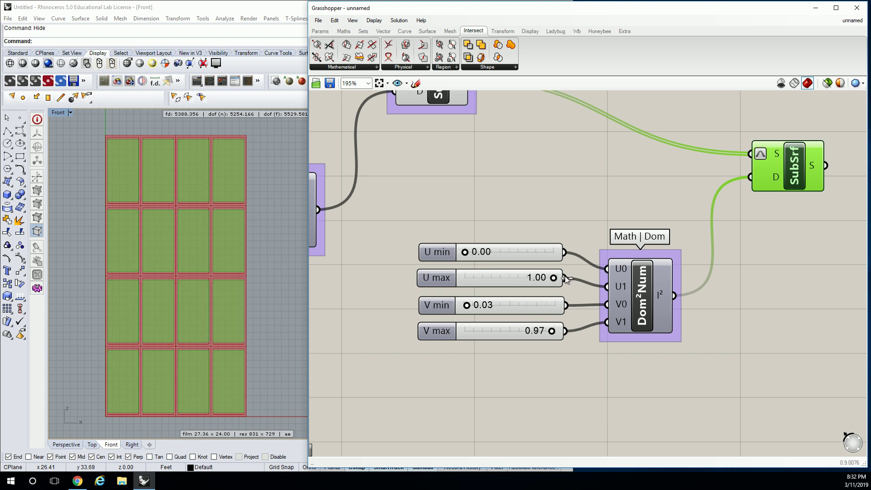
Set the duplicated domain's V max to 1.00 and V min to 0.96 to trim each panel to a thin strip
{"action": "scroll", "coordinate": [225, 145], "scroll_direction": "up", "scroll_amount": 3}
{"action": "scroll", "coordinate": [225, 145], "scroll_direction": "up", "scroll_amount": 2}
{"action": "scroll", "coordinate": [236, 183], "scroll_direction": "up", "scroll_amount": 1}
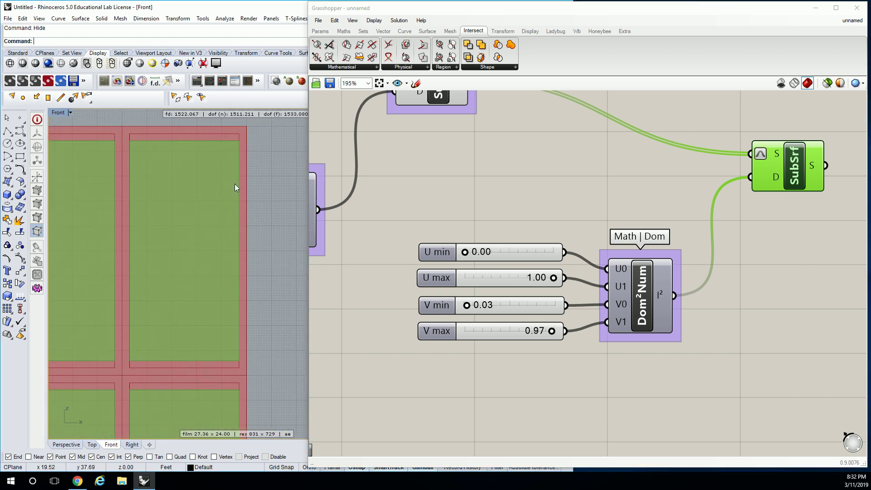
{"action": "left_click_drag", "start_coordinate": [468, 306], "coordinate": [464, 307]}
{"action": "left_click_drag", "start_coordinate": [550, 332], "coordinate": [571, 334]}
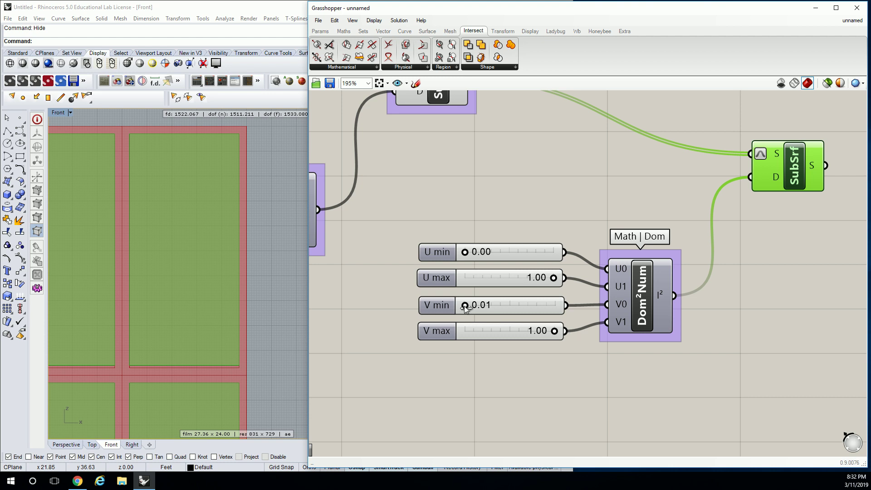
{"action": "left_click_drag", "start_coordinate": [466, 305], "coordinate": [551, 298]}
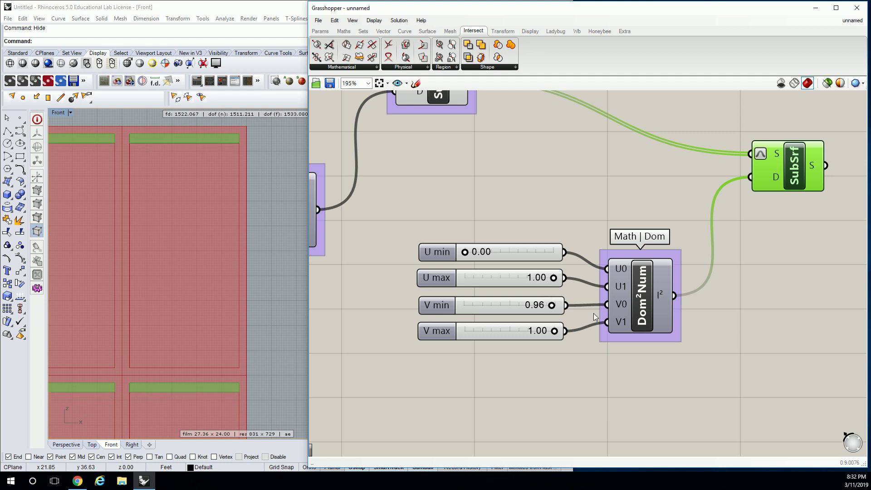
Turn off the preview of the original inset SubSrf and select the duplicated SubSrf to inspect its strips
{"action": "right_click_drag", "start_coordinate": [513, 196], "coordinate": [432, 223]}
{"action": "scroll", "coordinate": [279, 249], "scroll_direction": "down", "scroll_amount": 3}
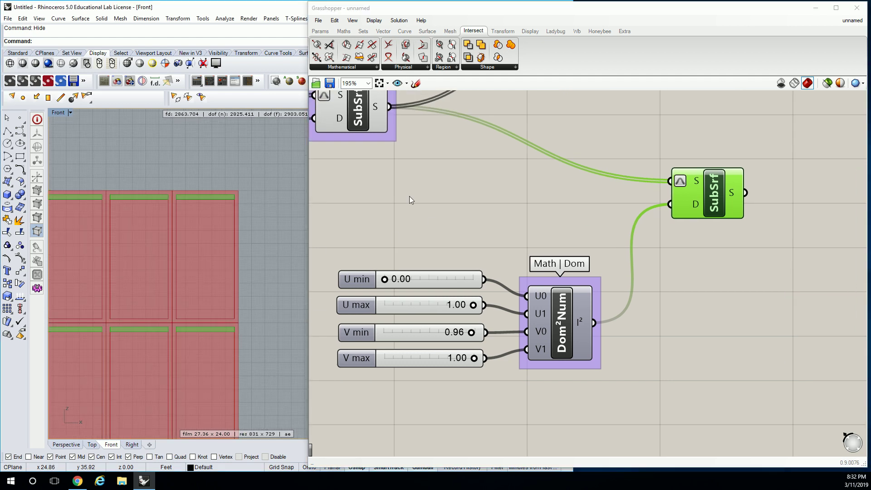
{"action": "scroll", "coordinate": [679, 292], "scroll_direction": "down", "scroll_amount": 5}
{"action": "left_click", "coordinate": [548, 217]}
{"action": "key", "text": "space"}
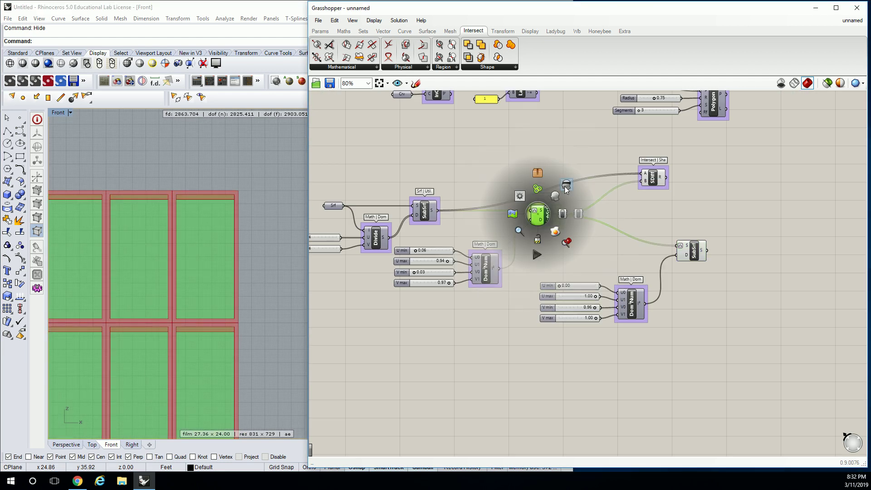
{"action": "left_click", "coordinate": [566, 188]}
{"action": "right_click_drag", "start_coordinate": [230, 277], "coordinate": [266, 263]}
{"action": "scroll", "coordinate": [233, 132], "scroll_direction": "up", "scroll_amount": 2}
{"action": "left_click", "coordinate": [692, 252]}
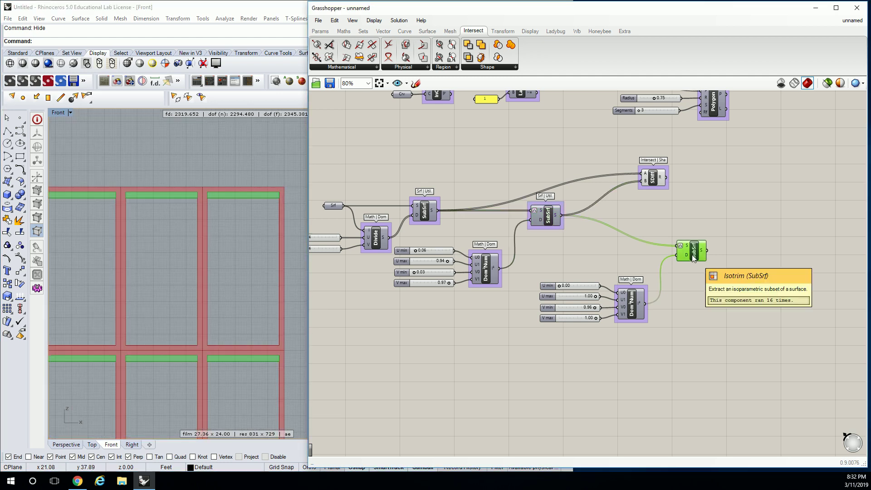